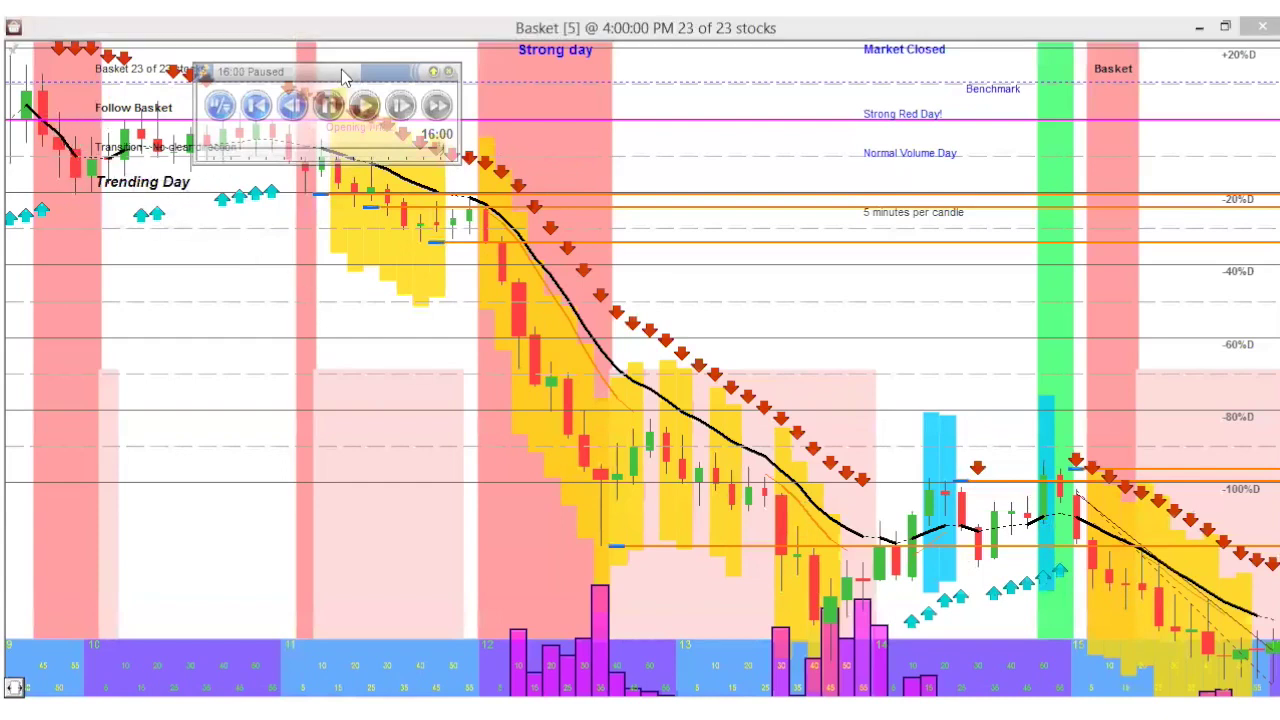
Move the replay control beside the basket's opening-price area and minimize the Basket chart to reveal the main chart
{"action": "left_click_drag", "start_coordinate": [343, 77], "coordinate": [697, 61]}
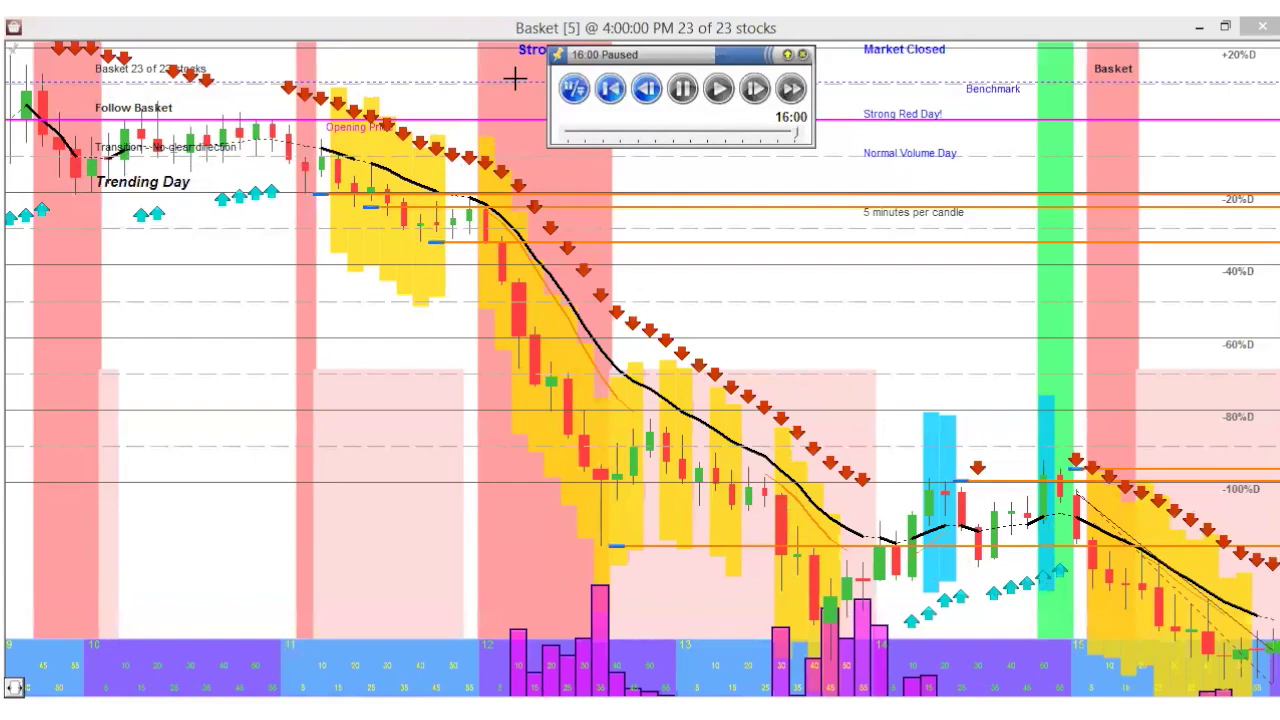
{"action": "left_click", "coordinate": [646, 89]}
{"action": "left_click", "coordinate": [1199, 27]}
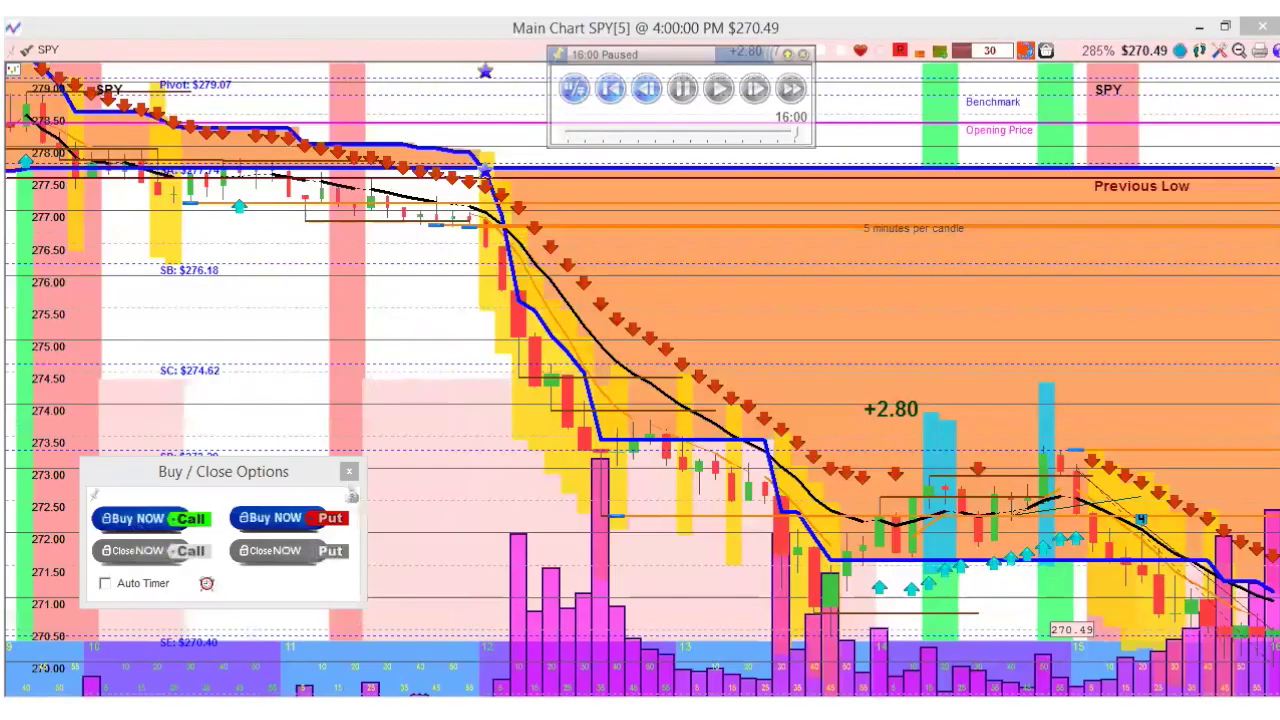
Show BIDU on the main chart and rewind the replay to 09:43 with one-minute candles
{"action": "key", "text": "Down"}
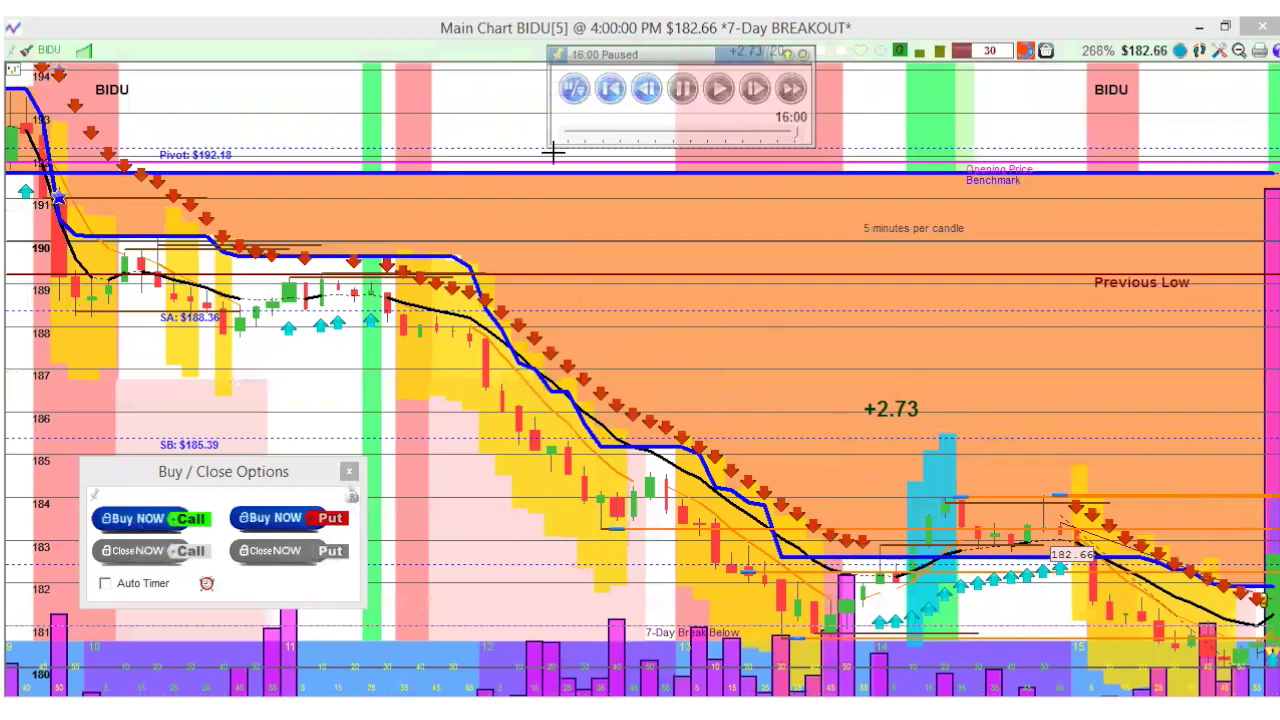
{"action": "left_click_drag", "start_coordinate": [578, 134], "coordinate": [574, 145]}
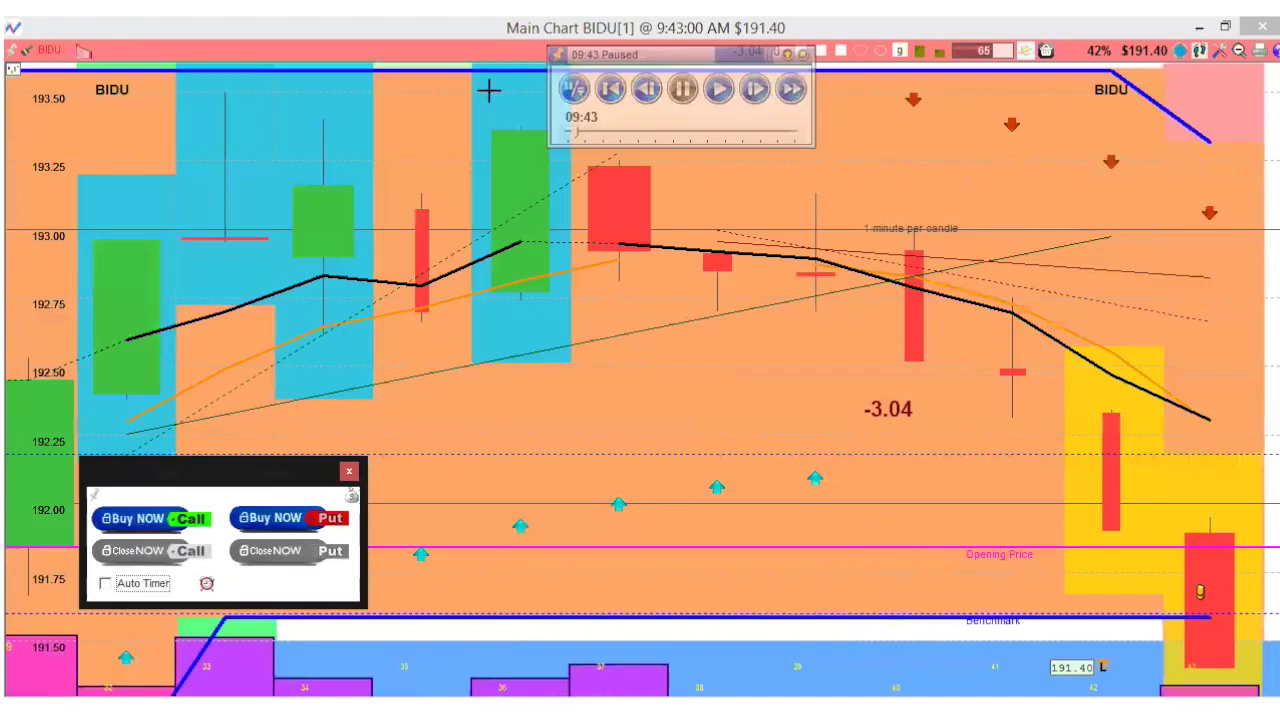
Reposition the Buy / Close Options window and buy a Put on BIDU at 09:43
{"action": "left_click_drag", "start_coordinate": [205, 483], "coordinate": [310, 481]}
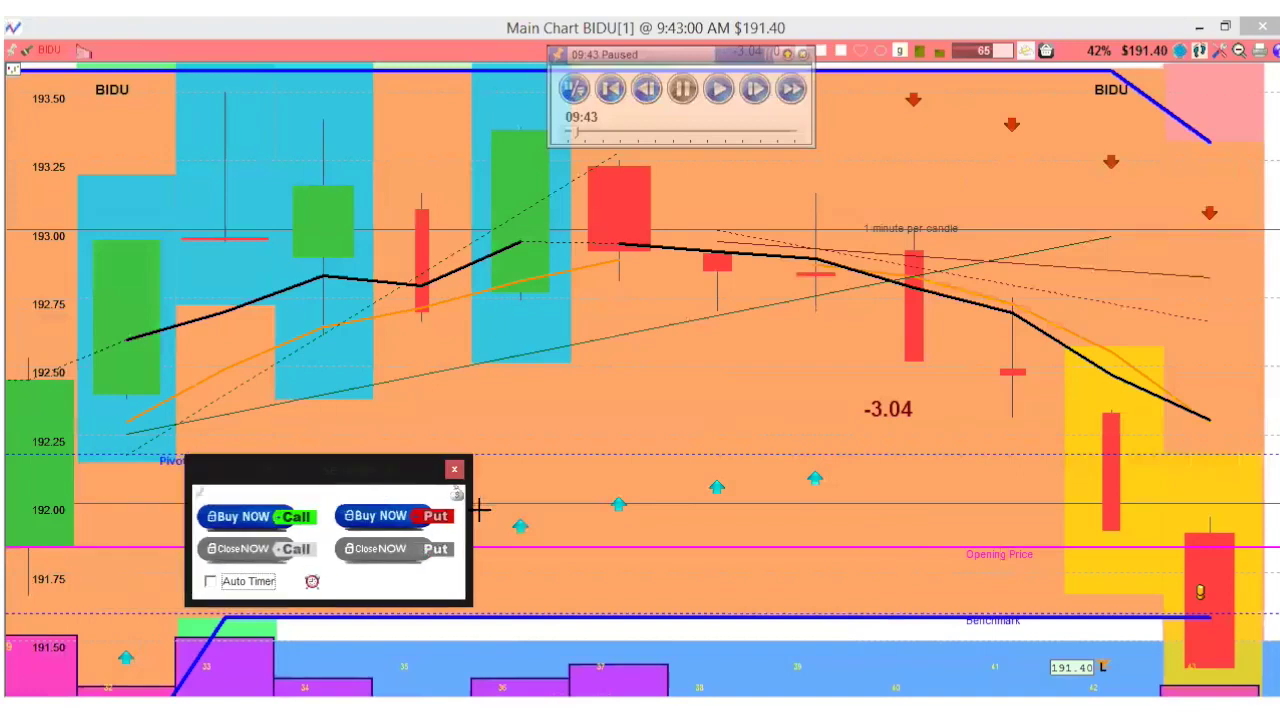
{"action": "left_click", "coordinate": [384, 520]}
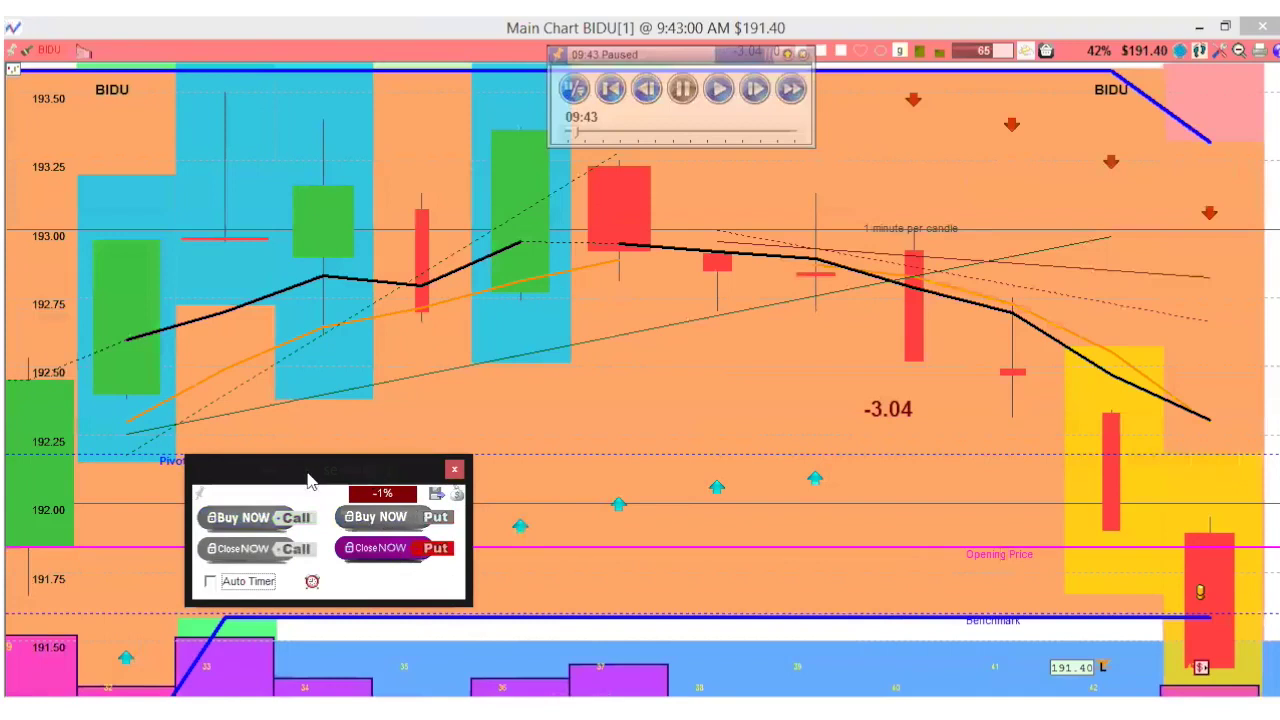
{"action": "left_click_drag", "start_coordinate": [368, 478], "coordinate": [309, 480]}
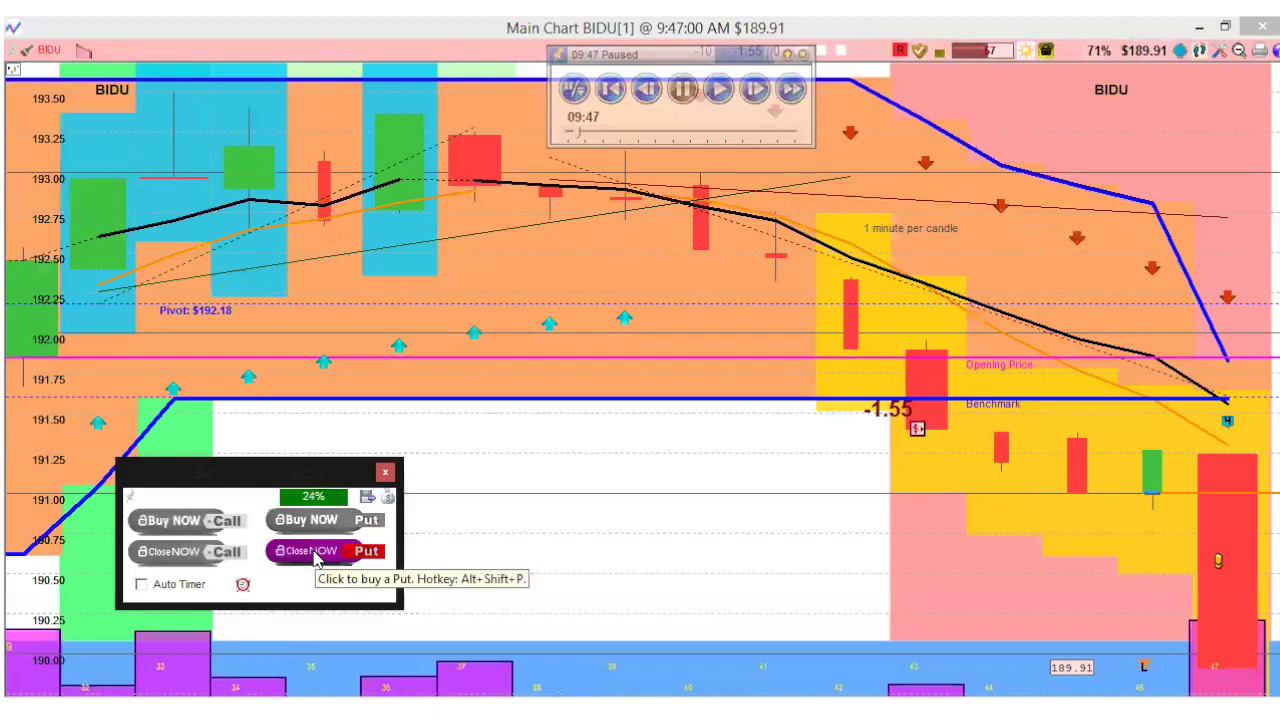
Close the BIDU Put at 09:47 and open the Trade Summary
{"action": "left_click", "coordinate": [316, 558]}
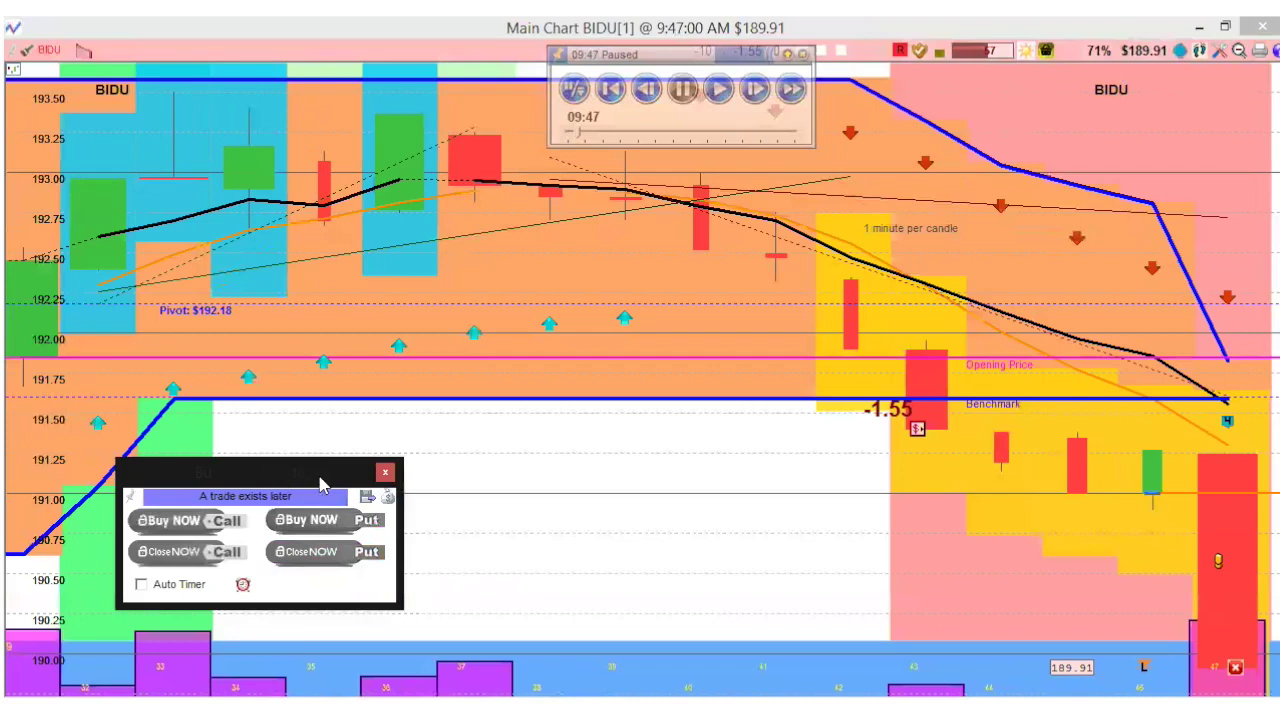
{"action": "left_click", "coordinate": [389, 497]}
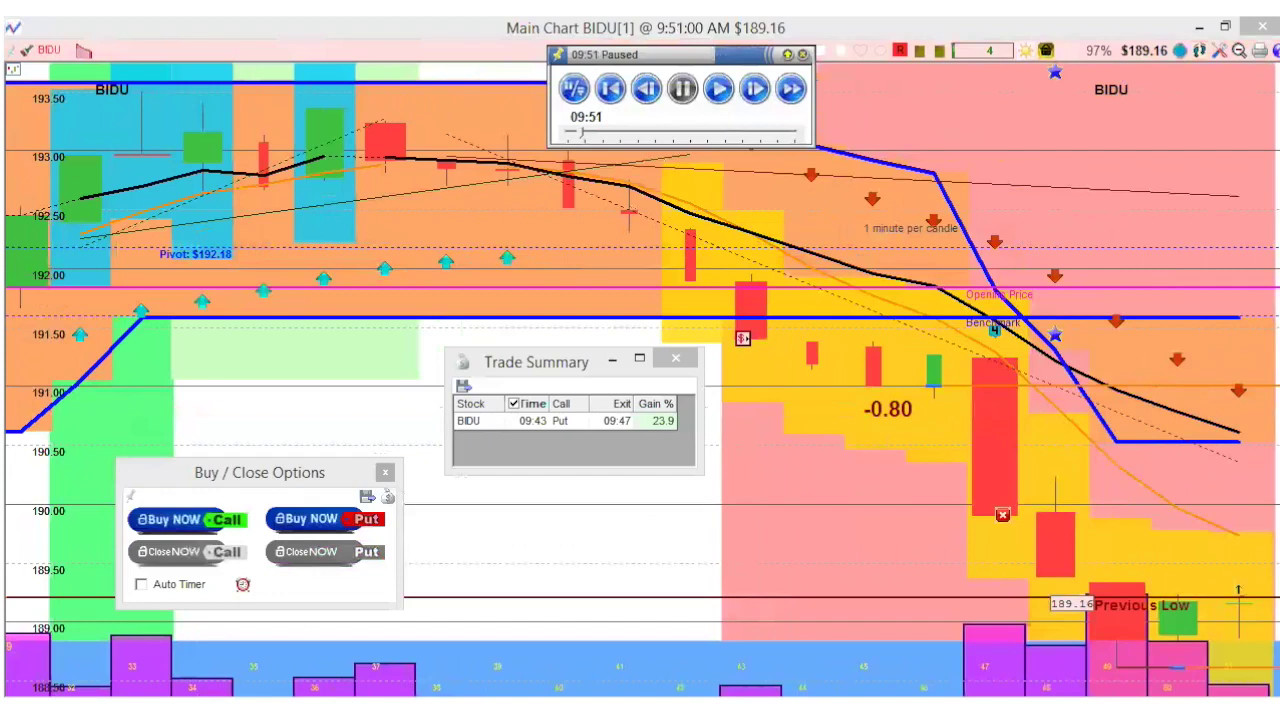
Switch the BIDU main chart at 09:51 to five-minute candles
{"action": "left_click", "coordinate": [645, 25]}
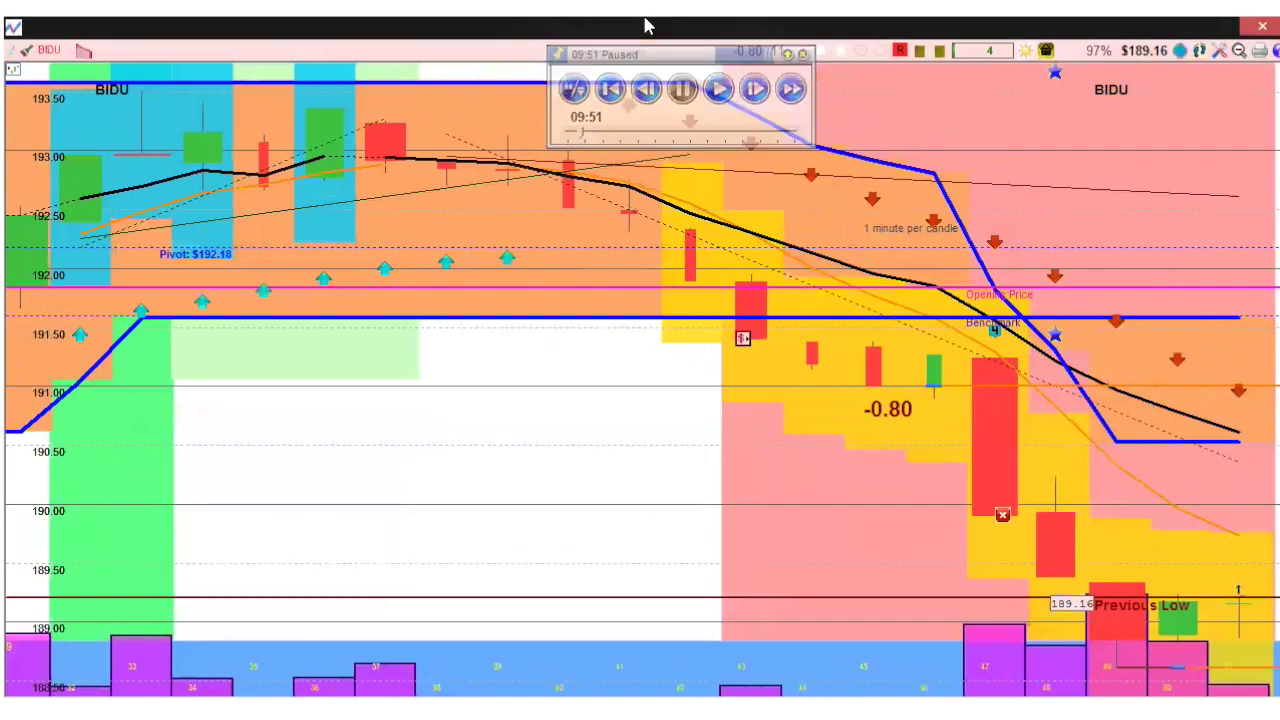
{"action": "key", "text": "5"}
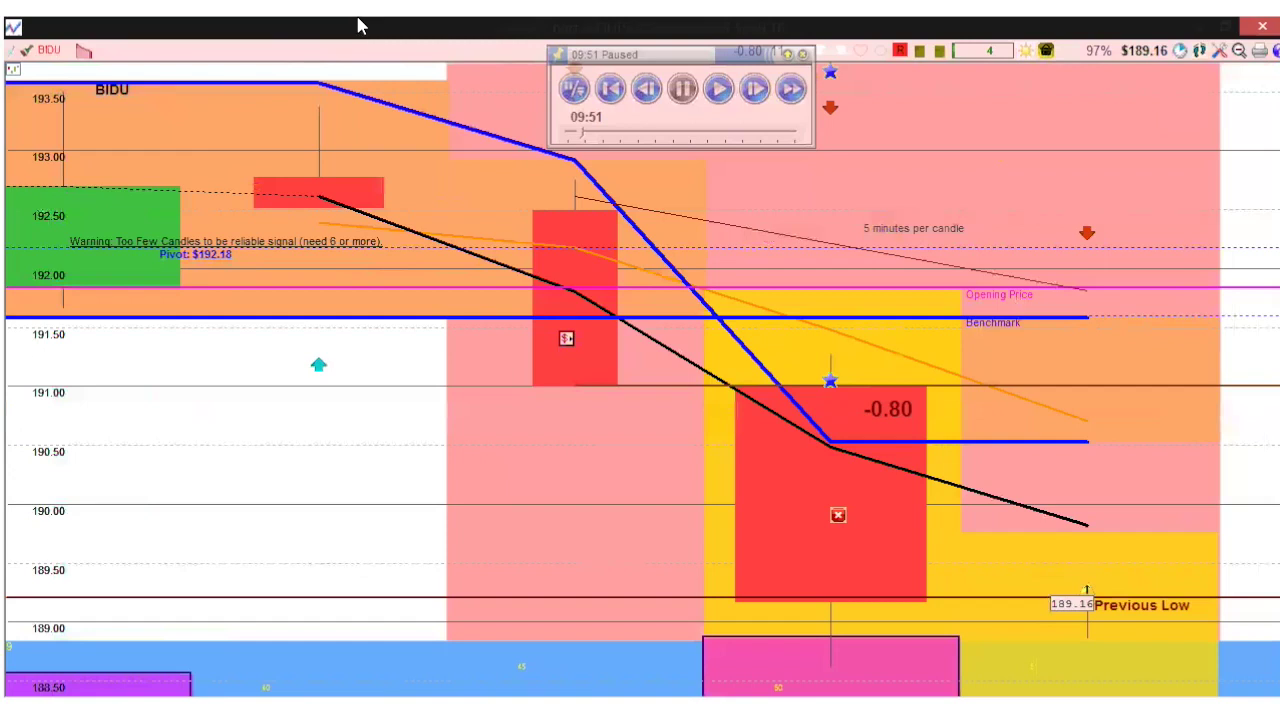
{"action": "left_click", "coordinate": [537, 31]}
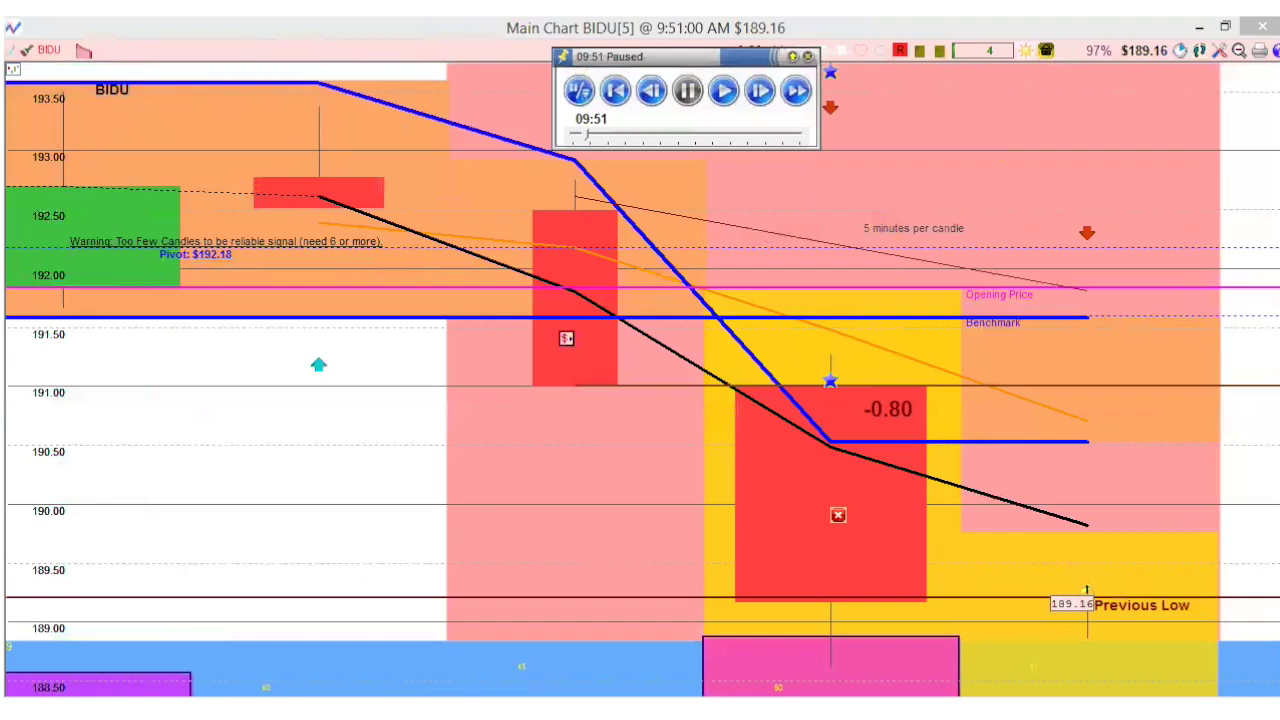
Step the main chart through SPY and QQQ to IWM, and advance the replay to 12:05 with its control moved aside
{"action": "key", "text": "Down"}
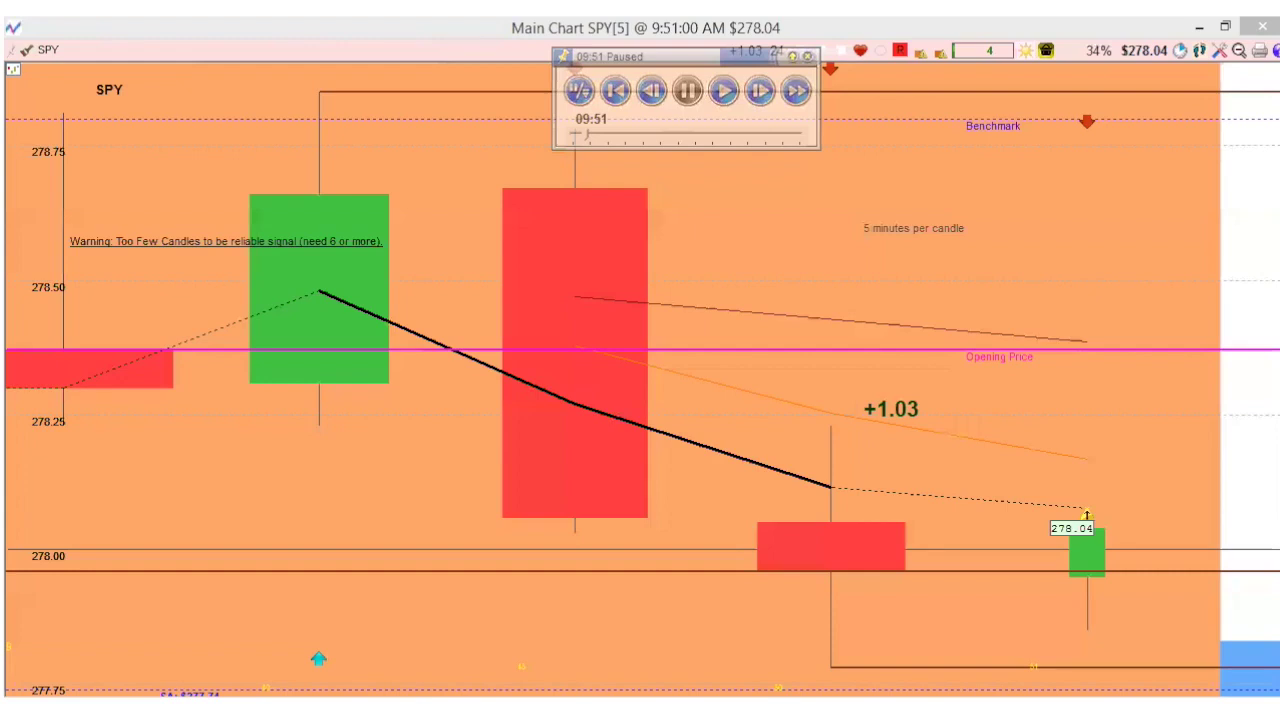
{"action": "key", "text": "Down"}
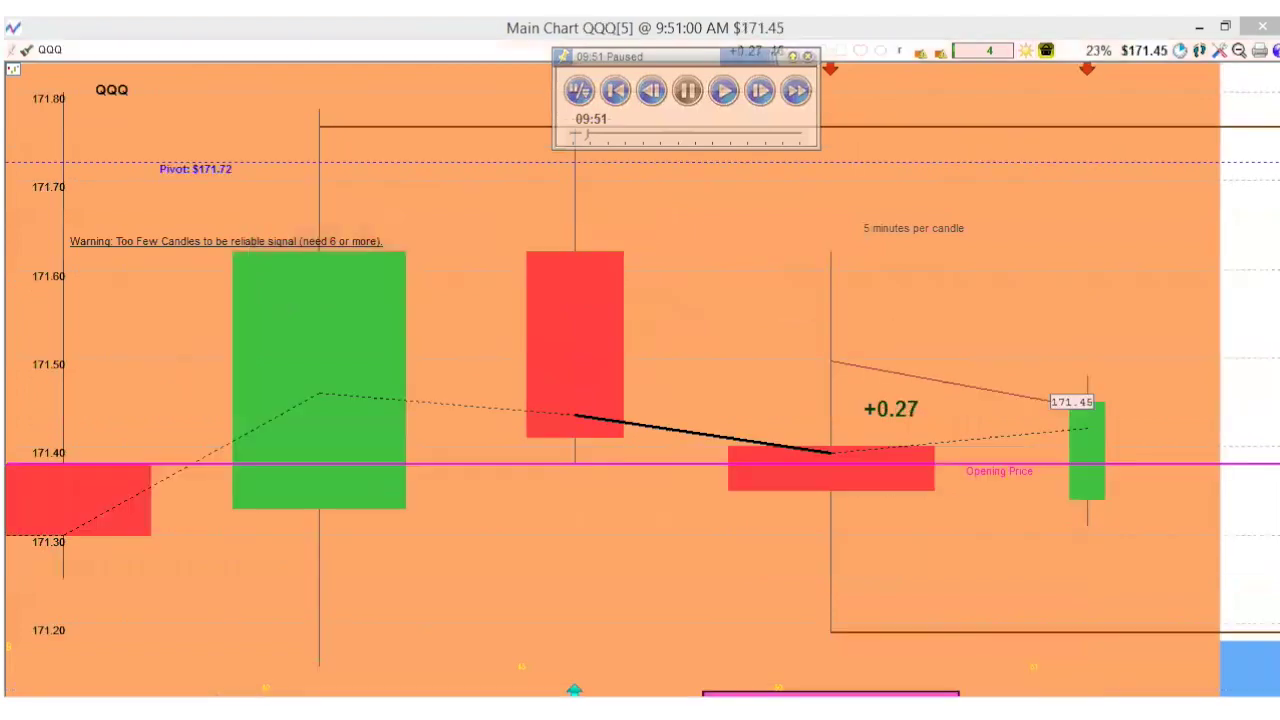
{"action": "key", "text": "Down"}
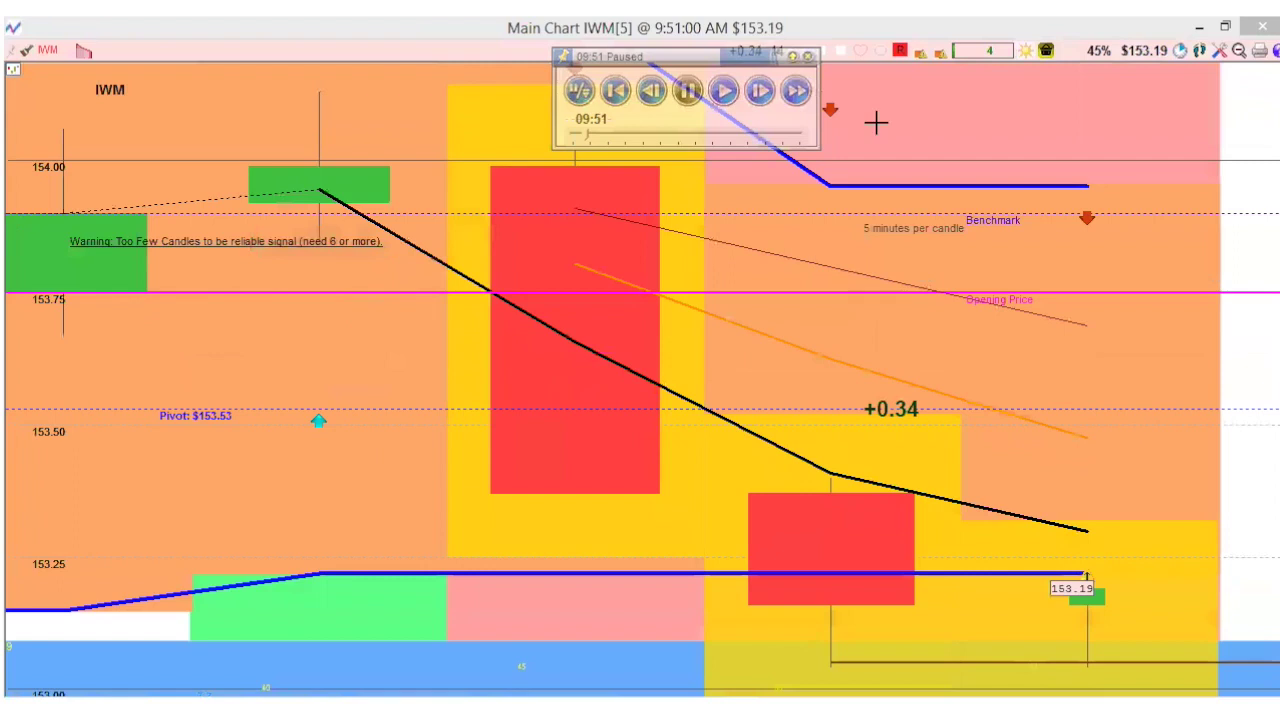
{"action": "left_click_drag", "start_coordinate": [640, 56], "coordinate": [220, 62]}
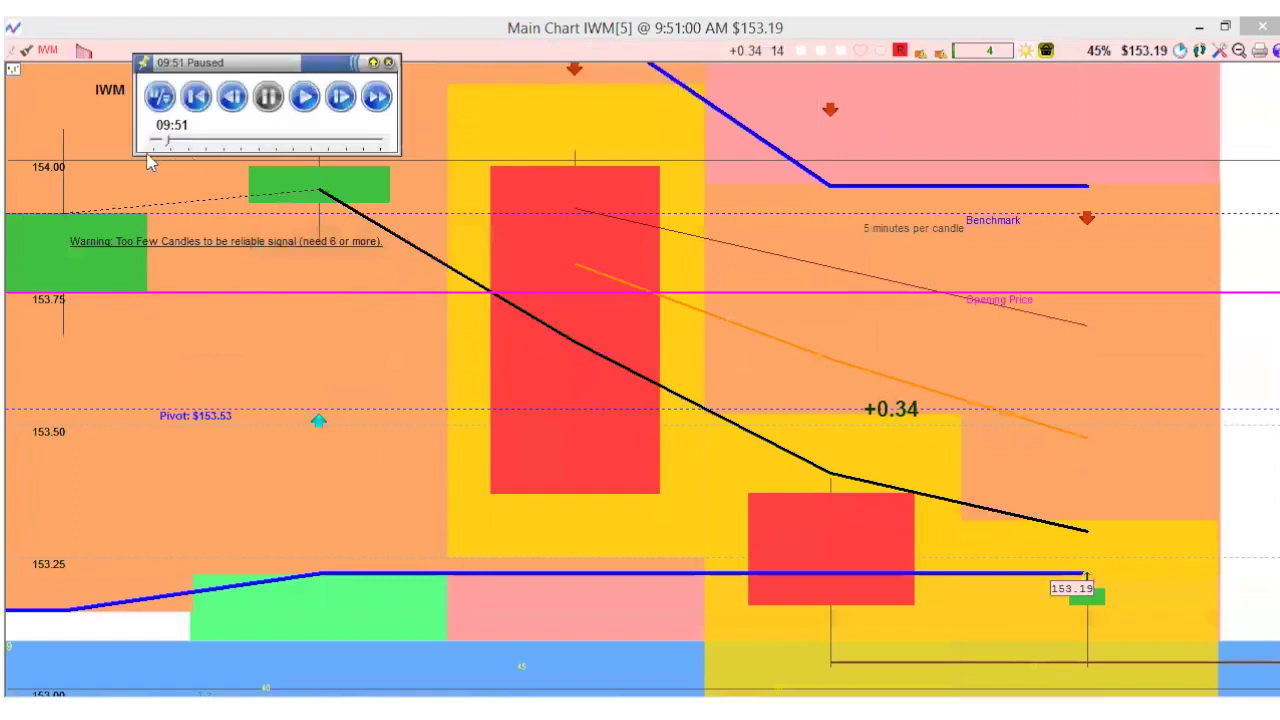
{"action": "left_click_drag", "start_coordinate": [168, 146], "coordinate": [245, 148]}
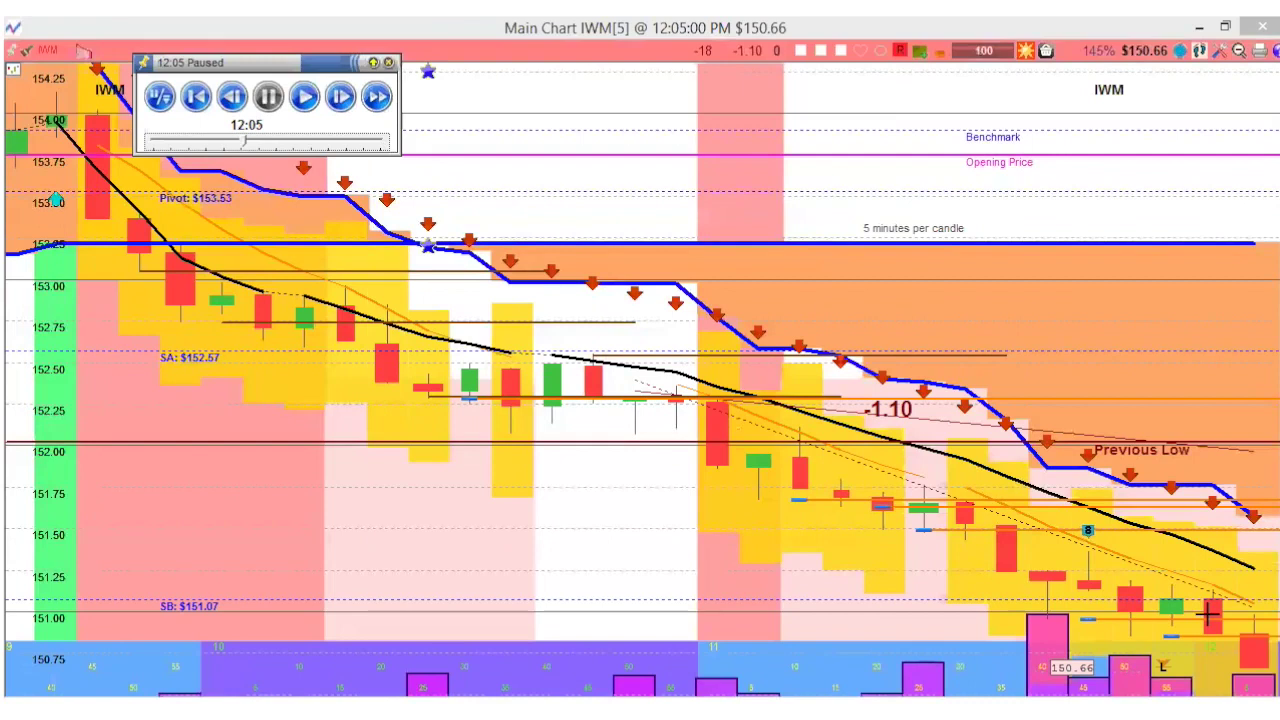
View the IWM 15-minute multi-day chart maximized to examine the previous days' price levels, and minimize it again
{"action": "mouse_move", "coordinate": [1255, 657]}
{"action": "right_click", "coordinate": [430, 302]}
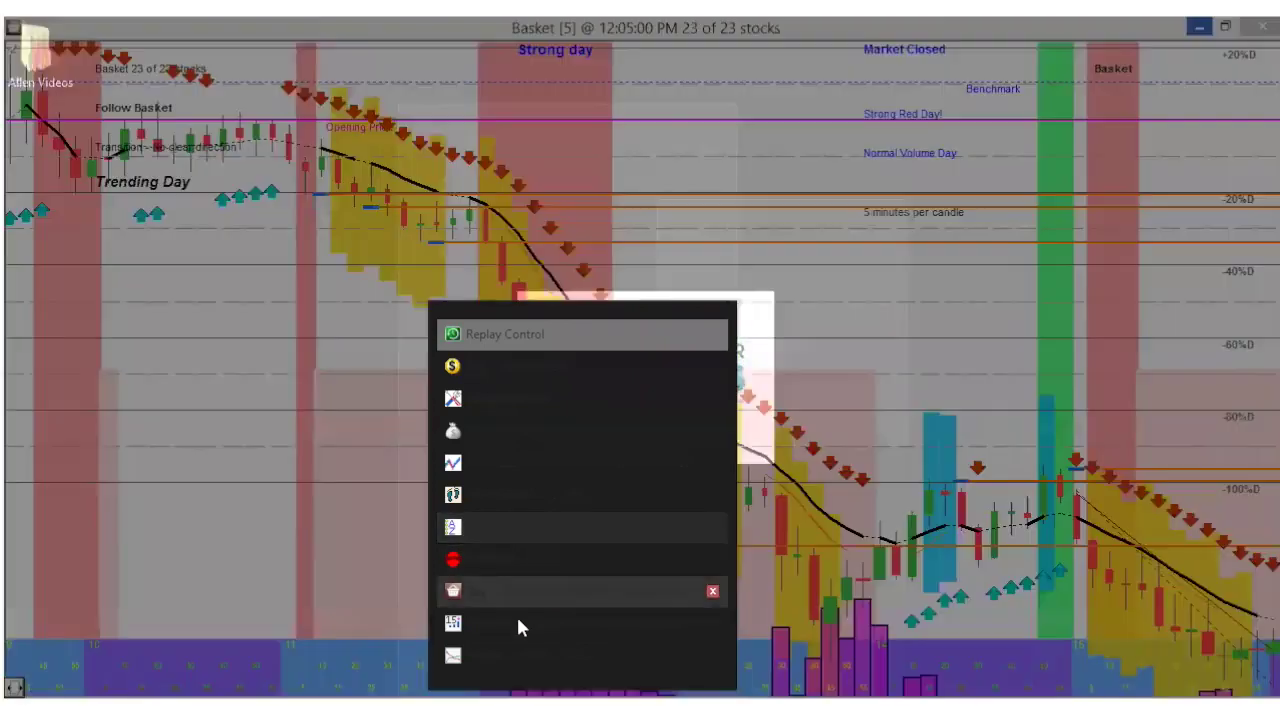
{"action": "mouse_move", "coordinate": [514, 621]}
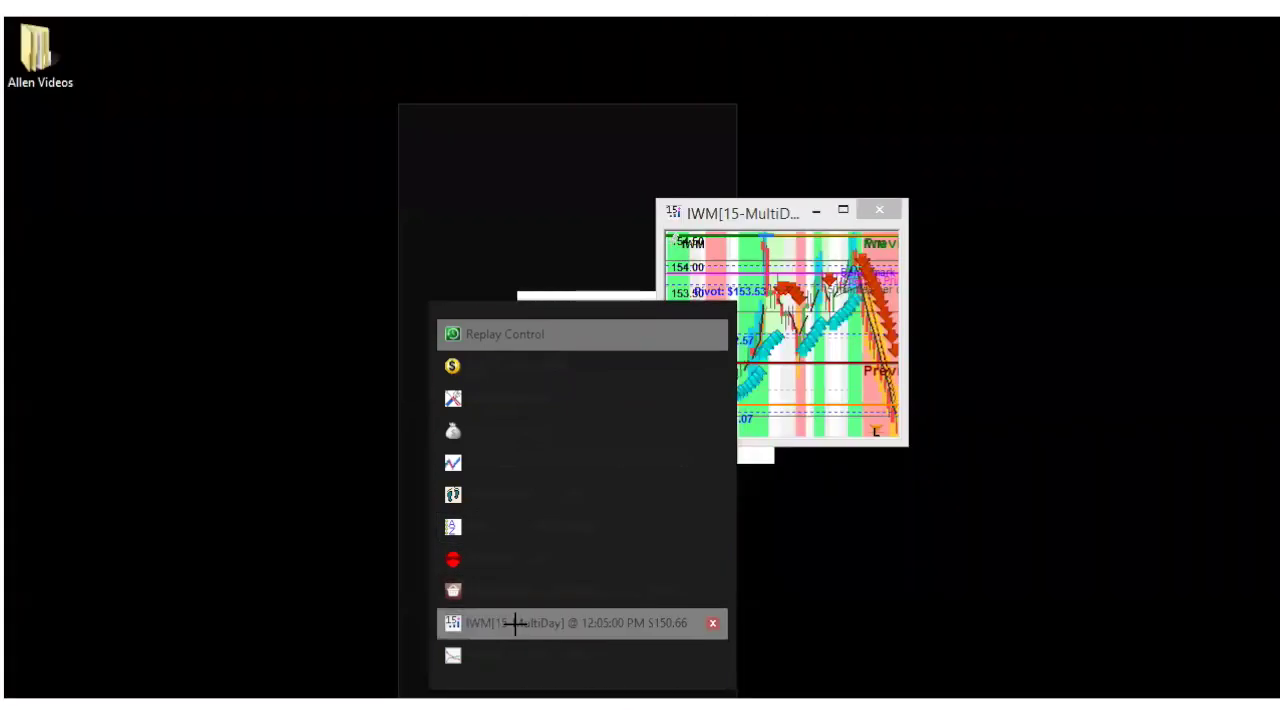
{"action": "left_click", "coordinate": [514, 622]}
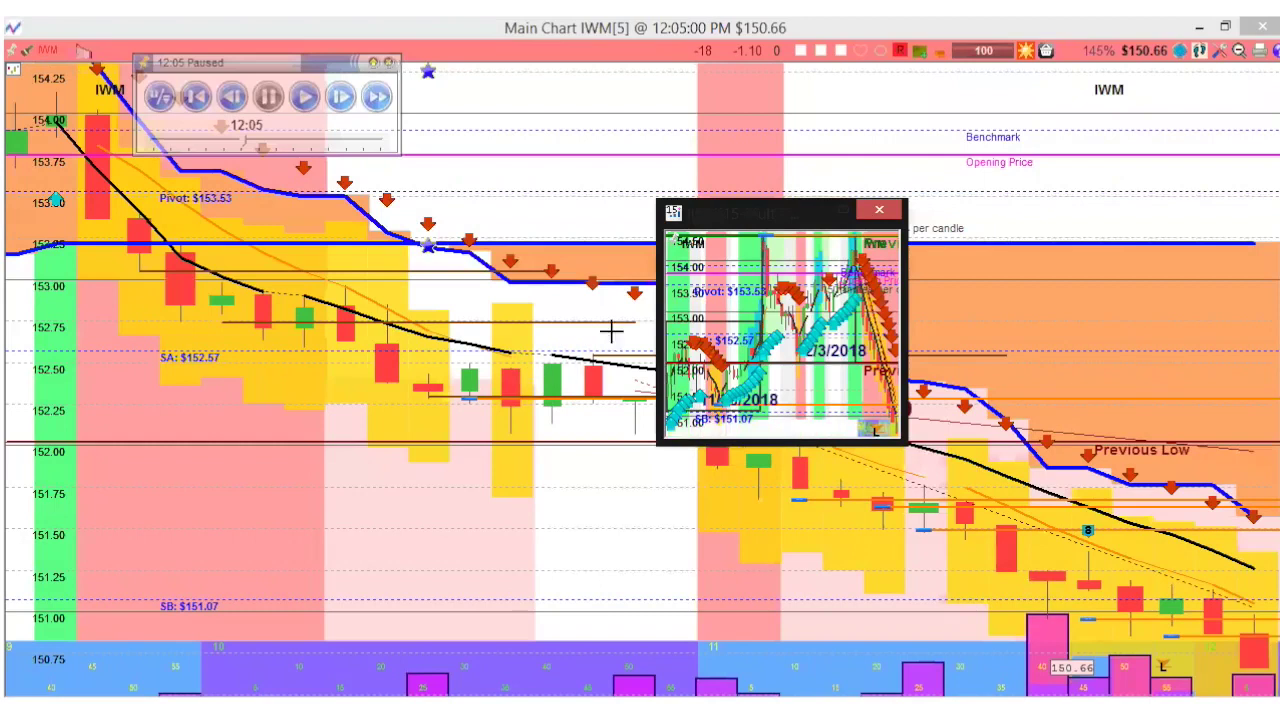
{"action": "double_click", "coordinate": [731, 300]}
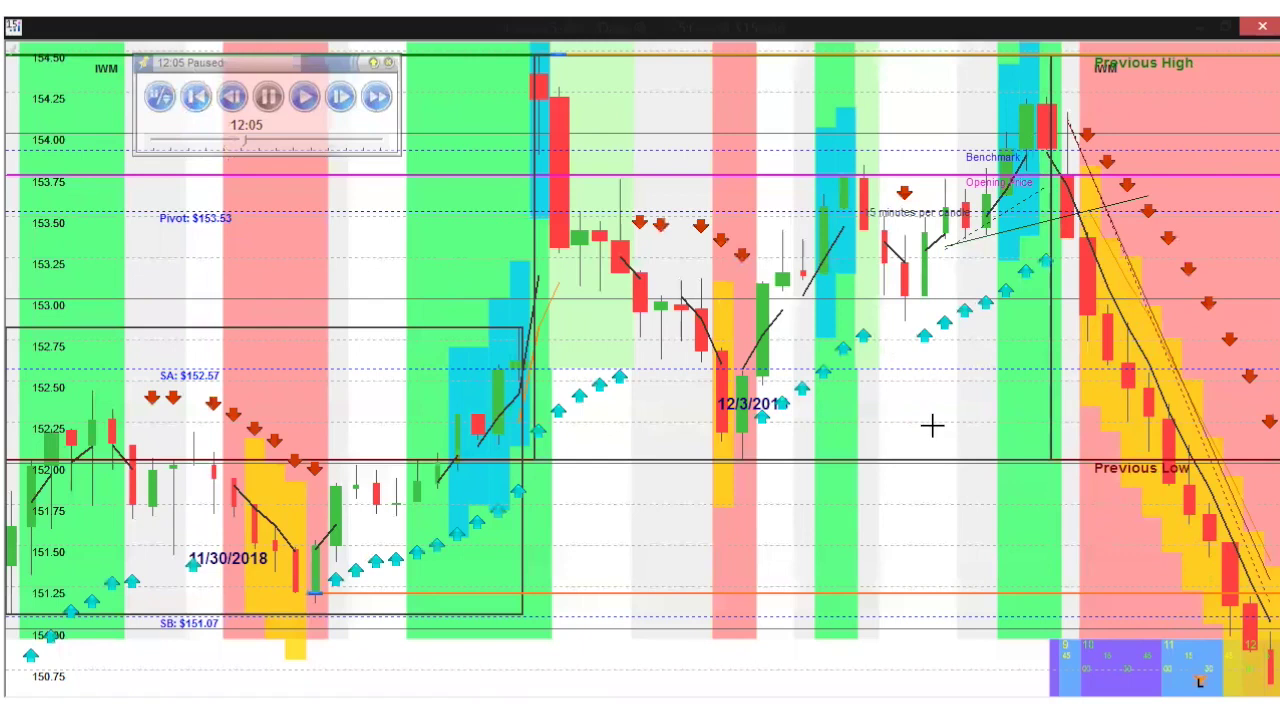
{"action": "left_click", "coordinate": [1210, 27]}
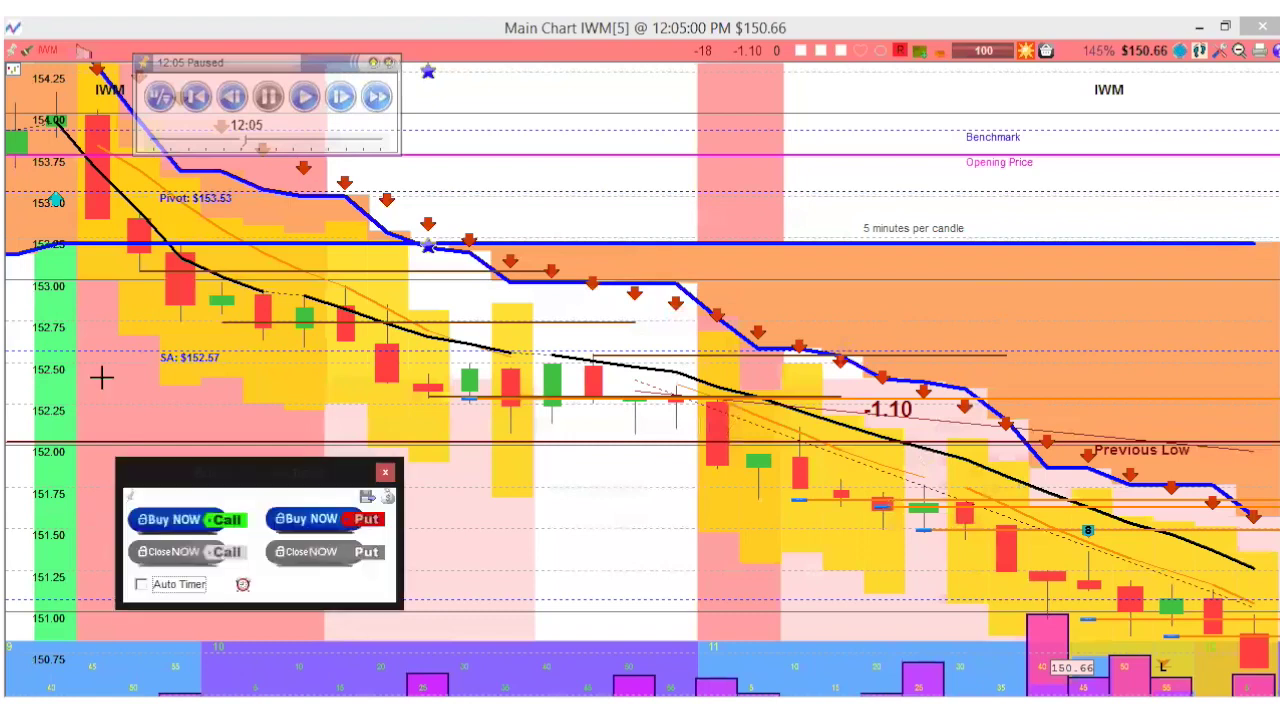
Reposition the Buy / Close Options window and buy a Put on IWM at 12:05
{"action": "left_click_drag", "start_coordinate": [272, 461], "coordinate": [198, 384]}
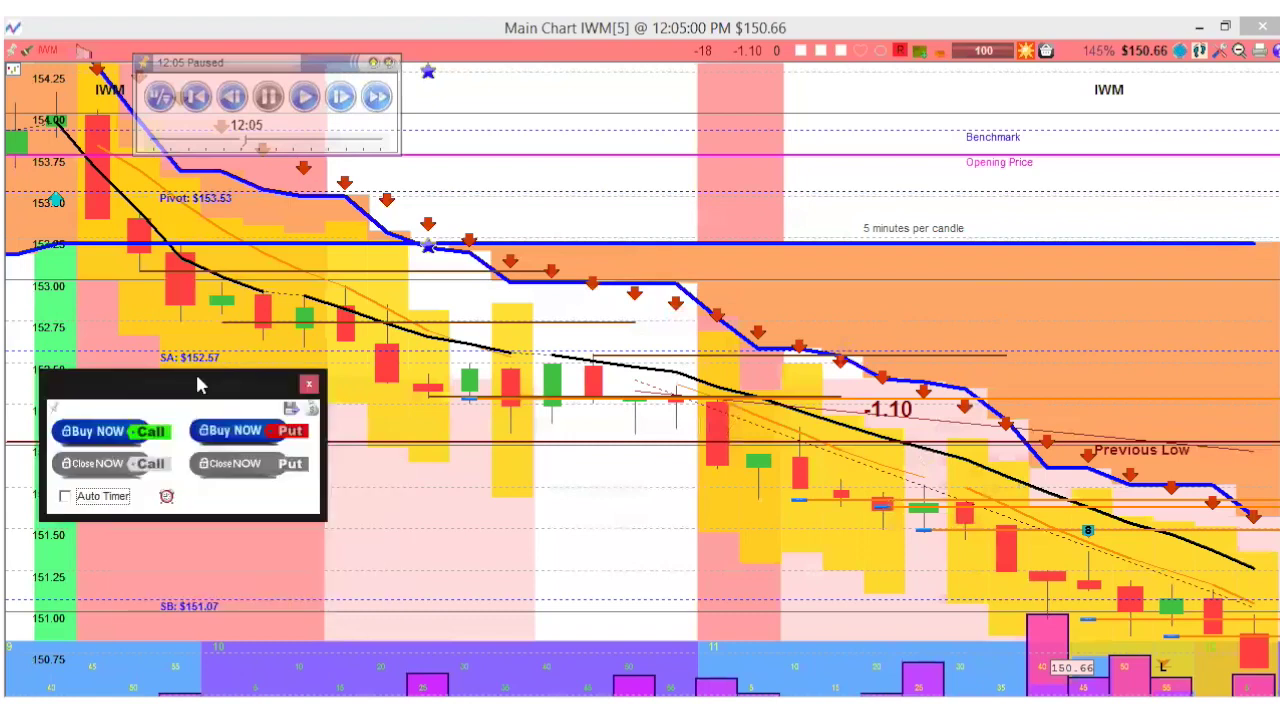
{"action": "left_click", "coordinate": [251, 437]}
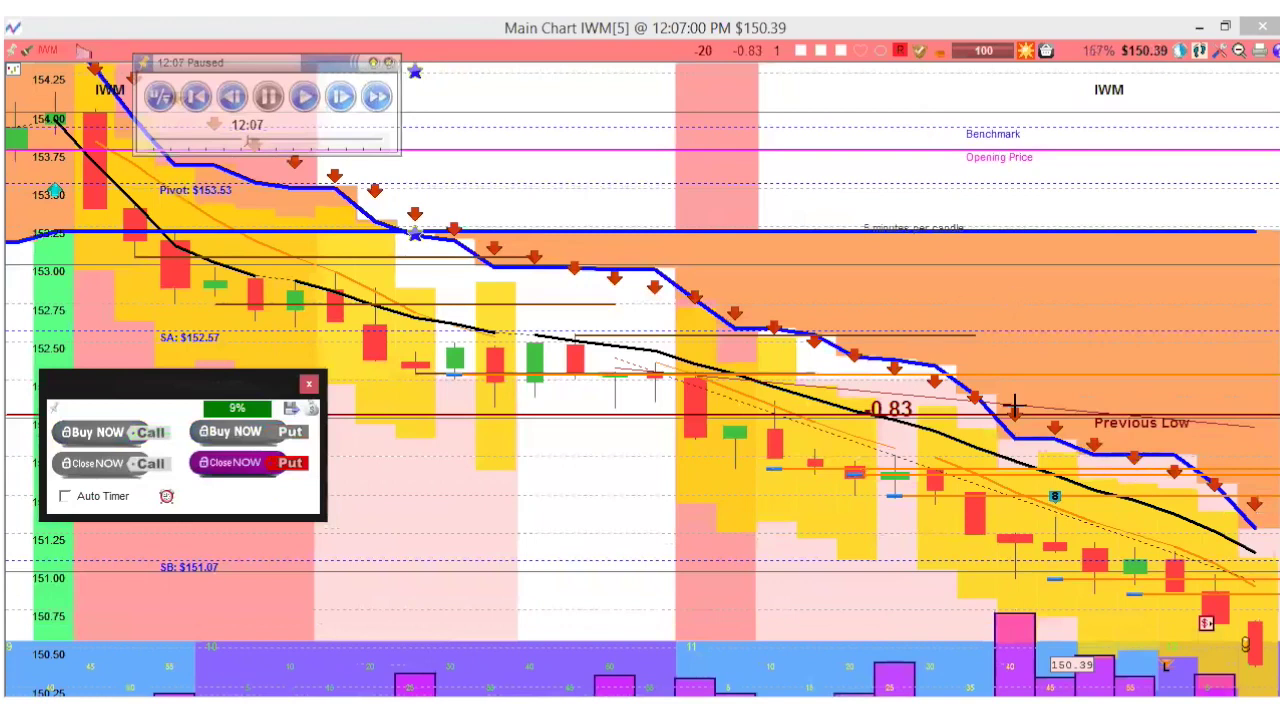
Advance the replay to 12:15 to close the IWM Put, and open the Trade Summary
{"action": "key", "text": "Right"}
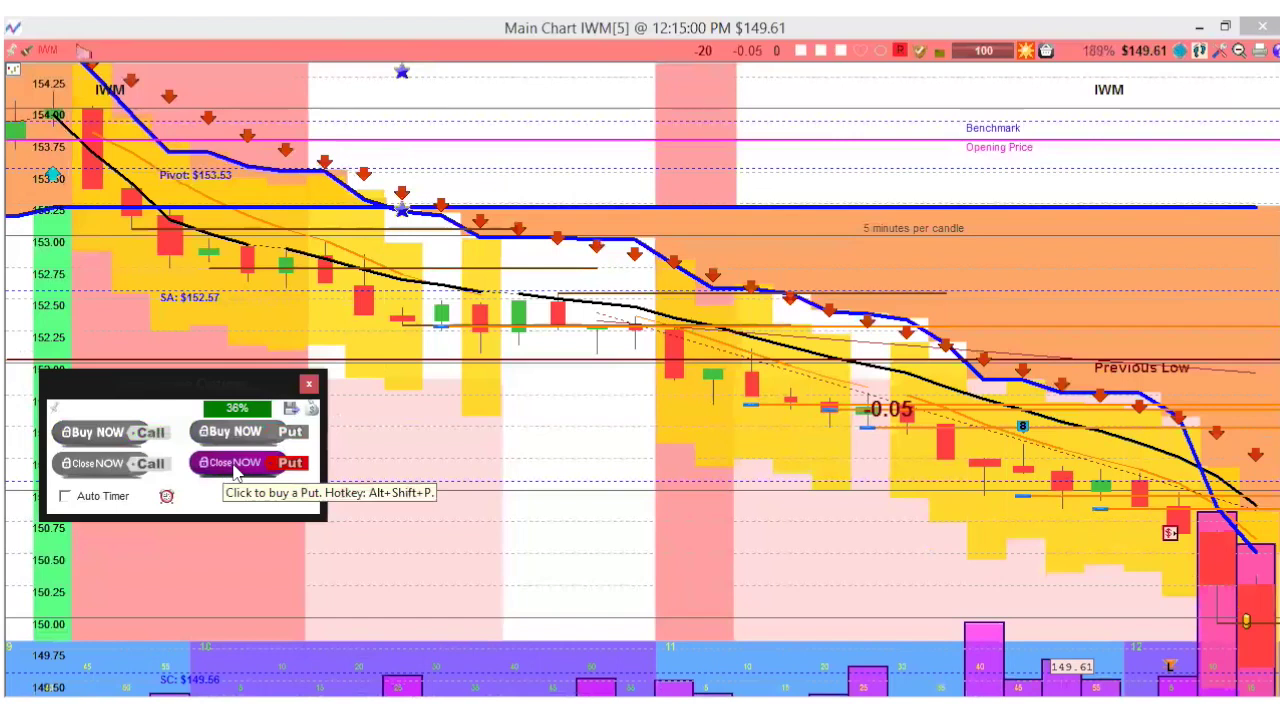
{"action": "left_click", "coordinate": [233, 468]}
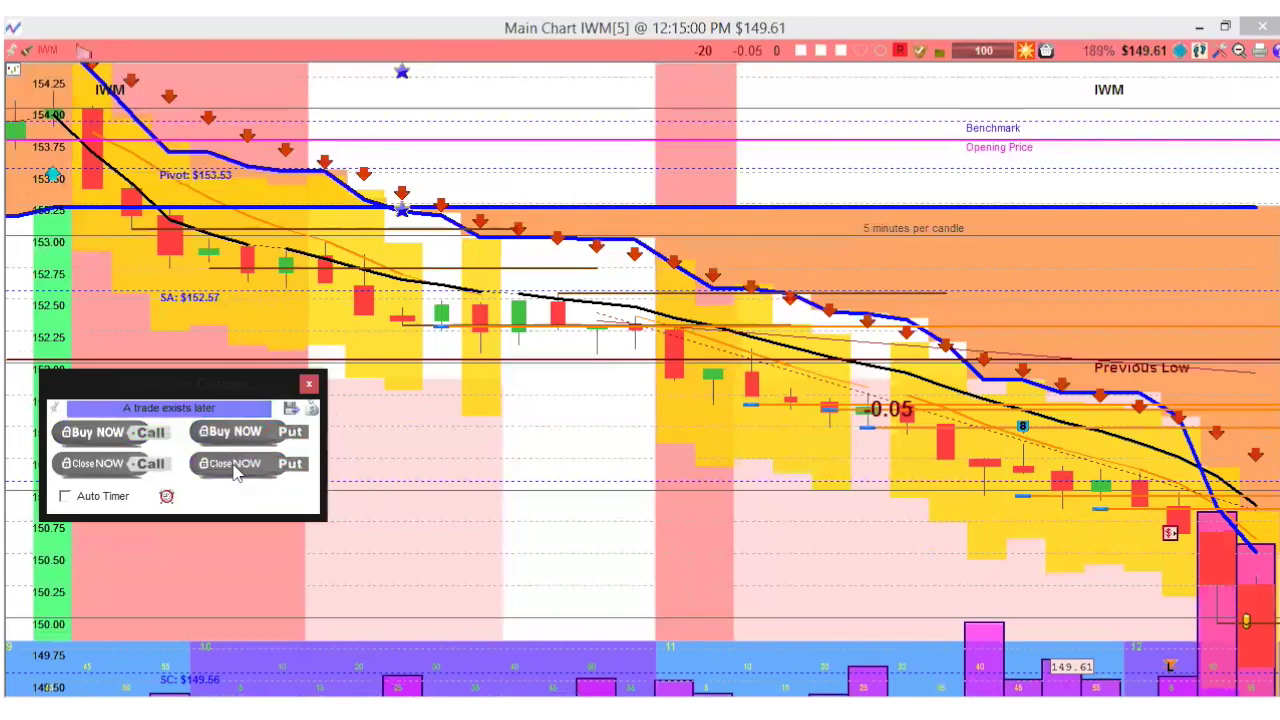
{"action": "left_click", "coordinate": [310, 410]}
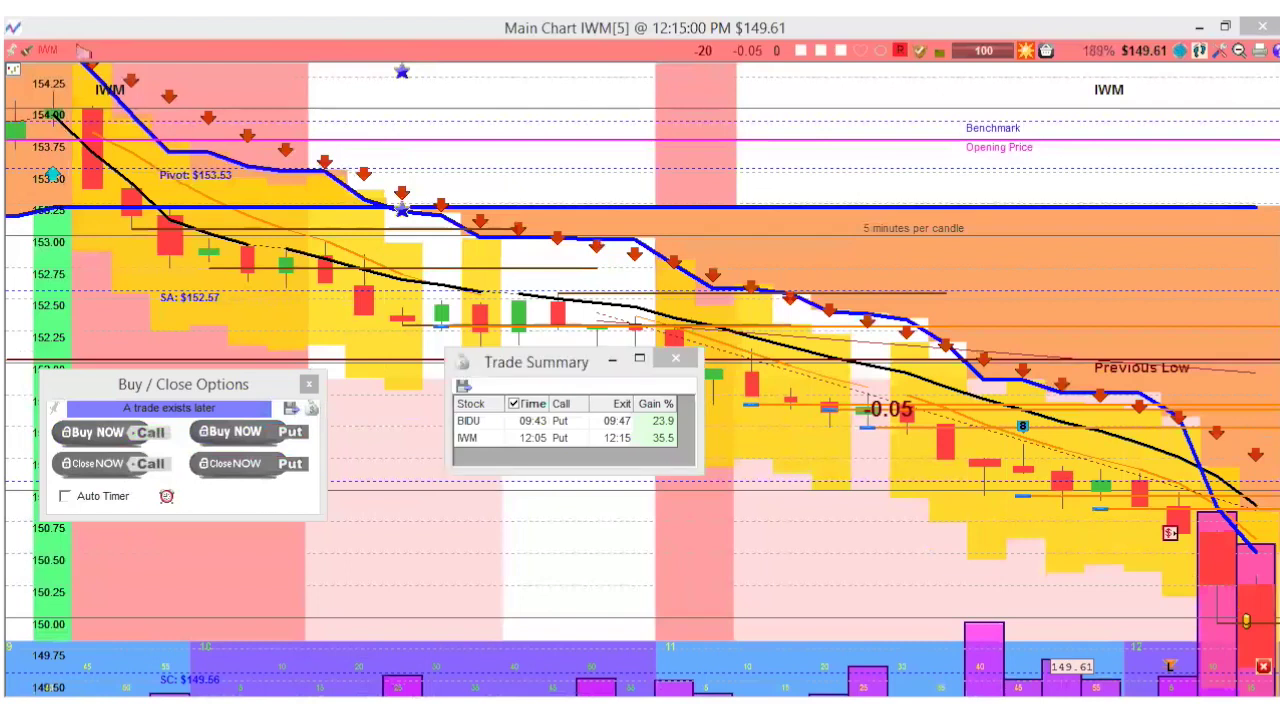
Bring up the MA chart from the Main List for review, followed by the NVDA chart
{"action": "left_click", "coordinate": [610, 130]}
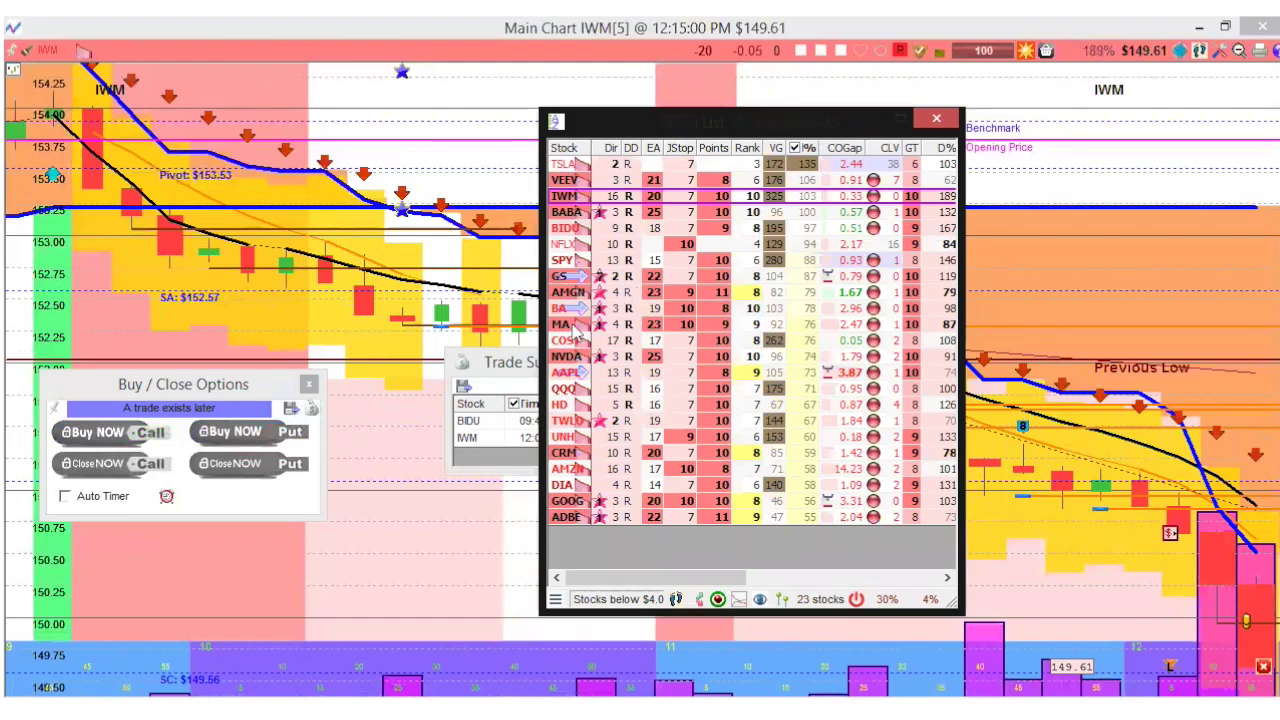
{"action": "left_click", "coordinate": [578, 325]}
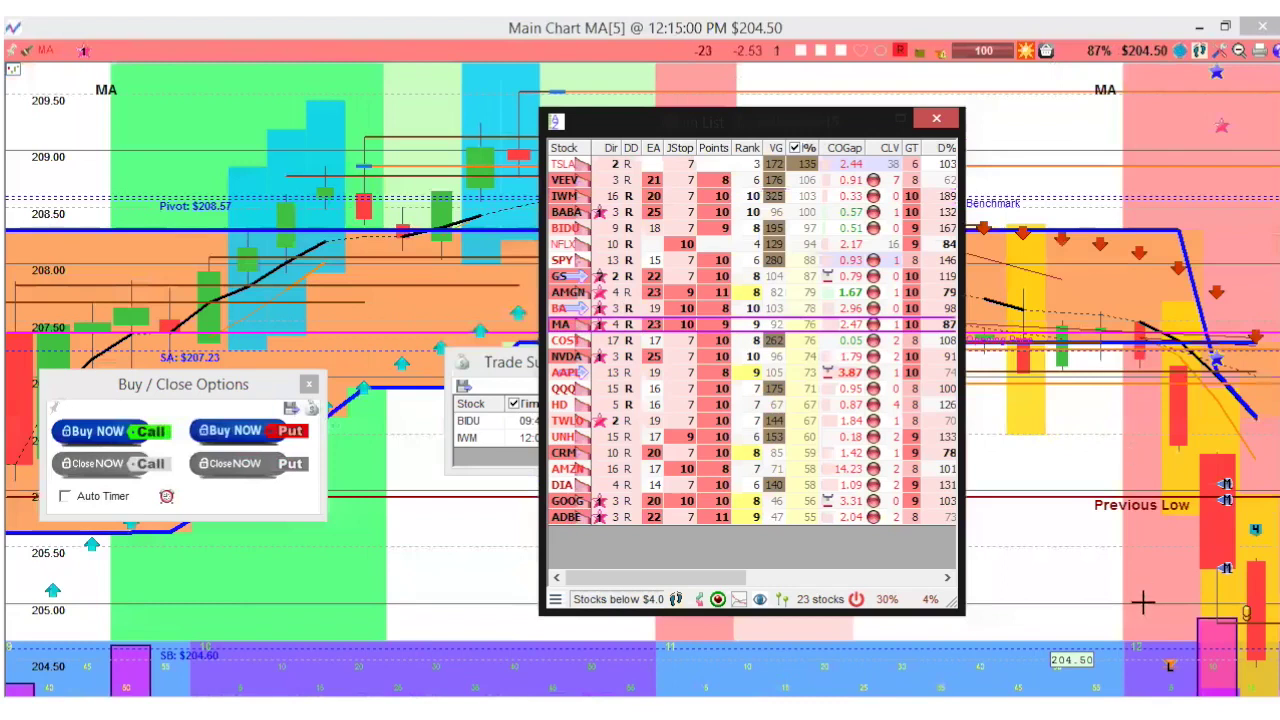
{"action": "left_click", "coordinate": [580, 356]}
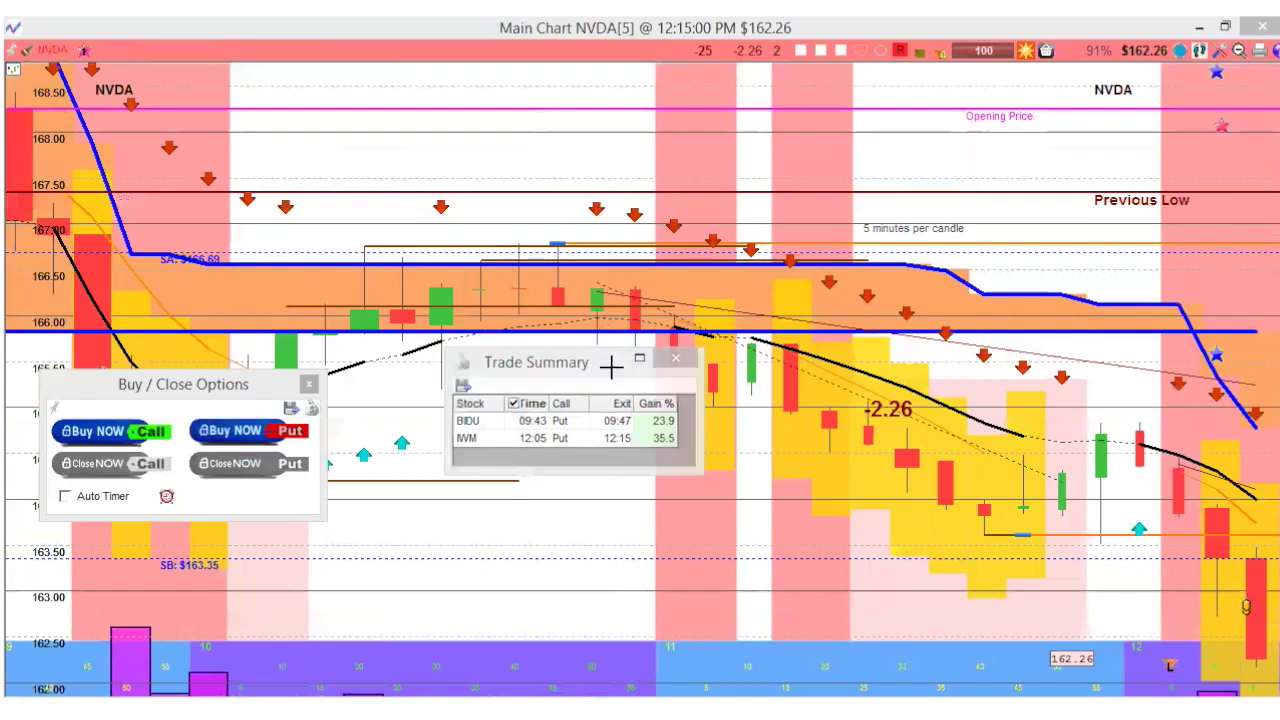
Close the Trade Summary and bring the NVDA main chart to the front
{"action": "left_click", "coordinate": [676, 358]}
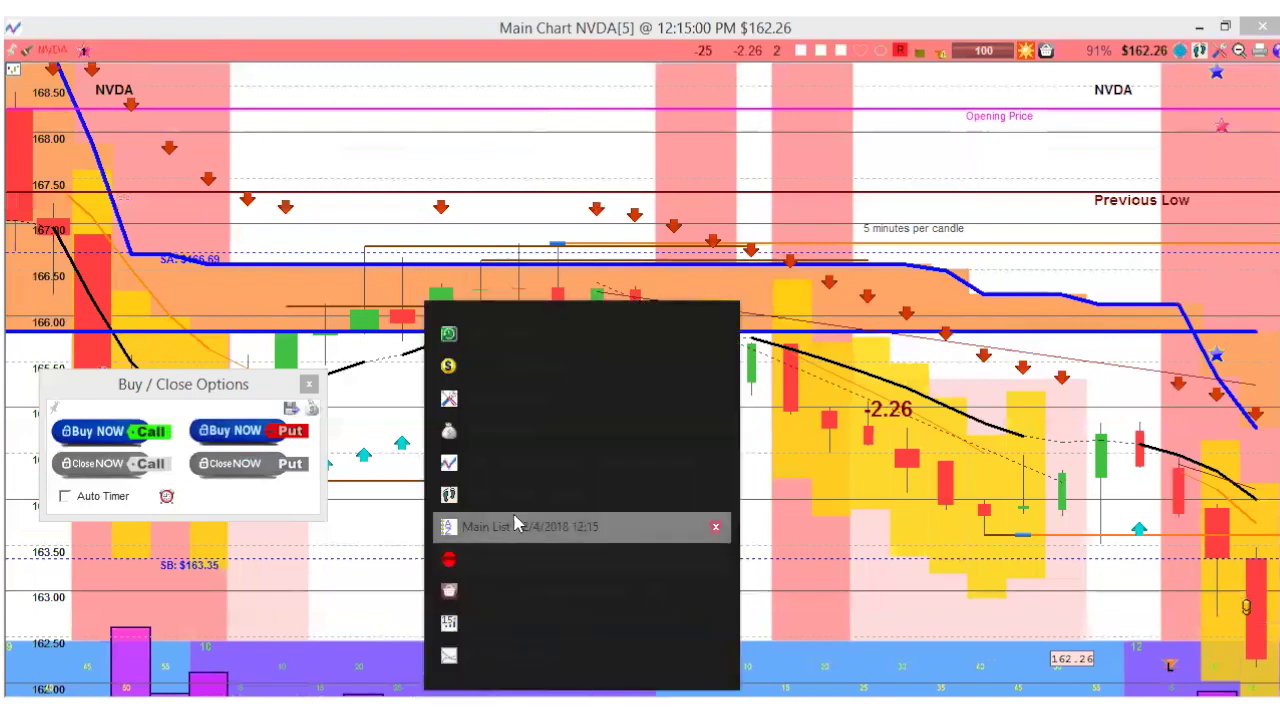
{"action": "mouse_move", "coordinate": [511, 490]}
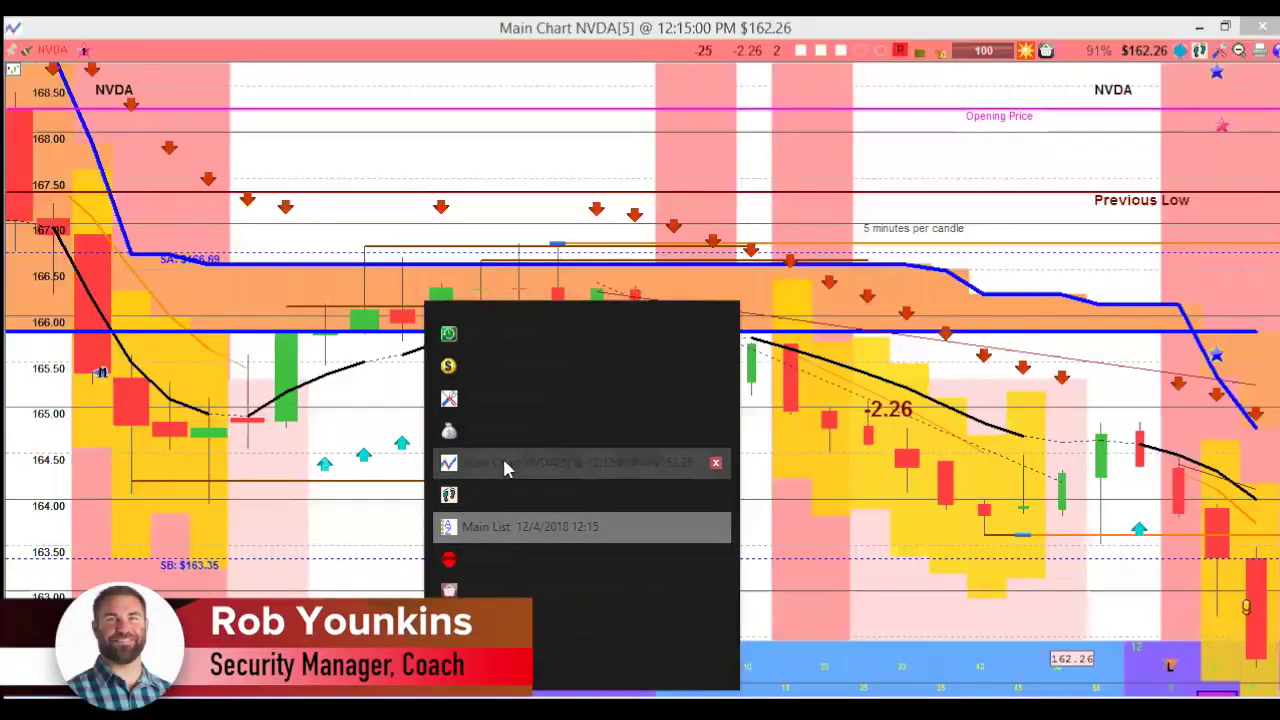
{"action": "left_click", "coordinate": [504, 465]}
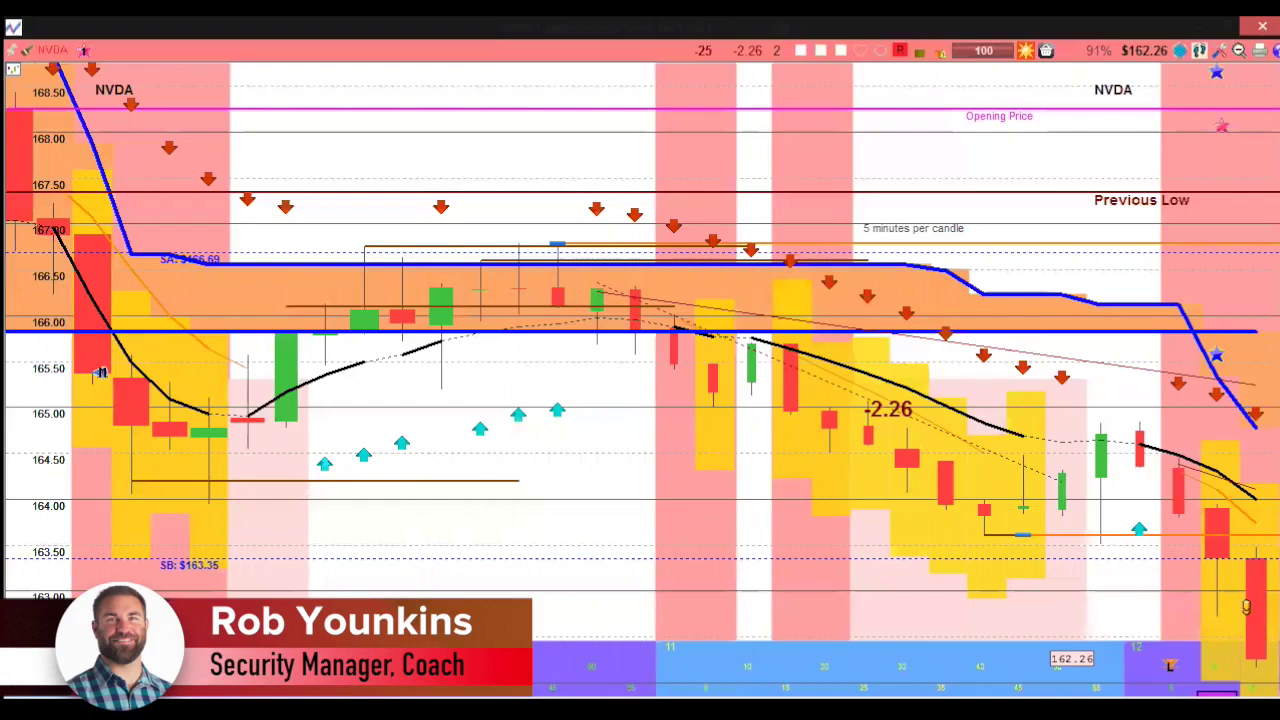